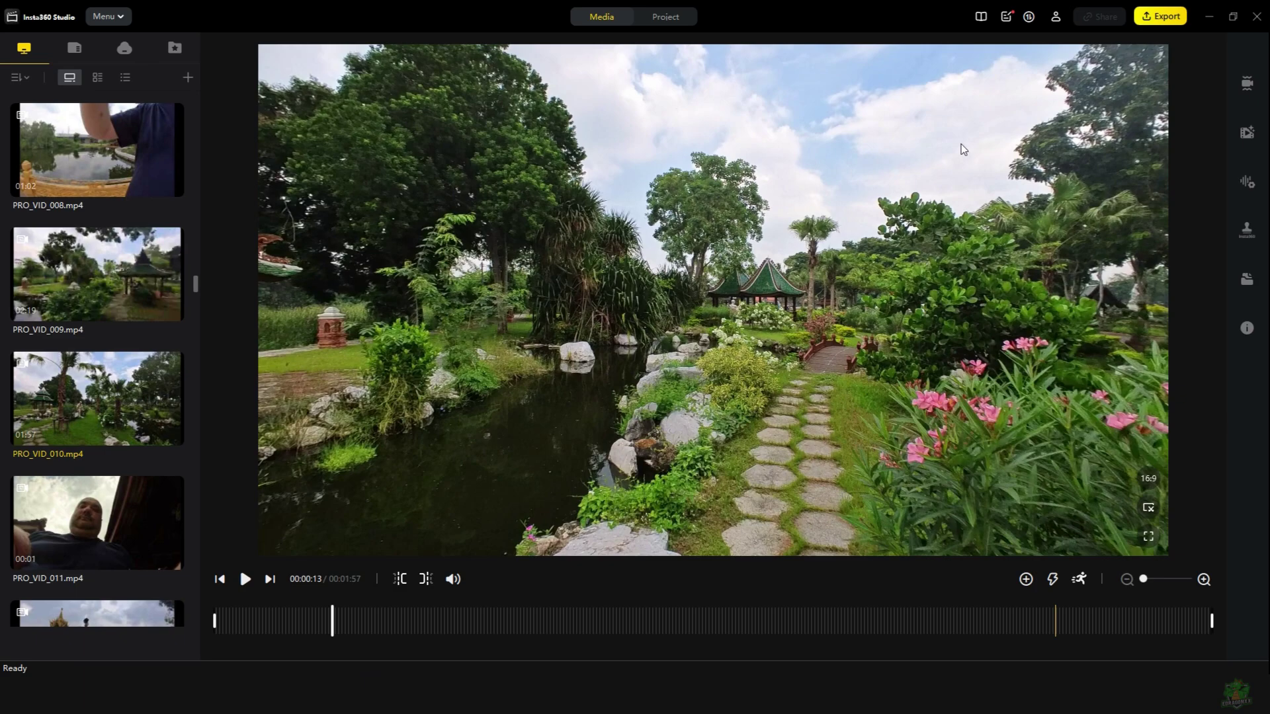
- Select the PRO_VID_010.mp4 garden clip in the media library
click(87, 419)
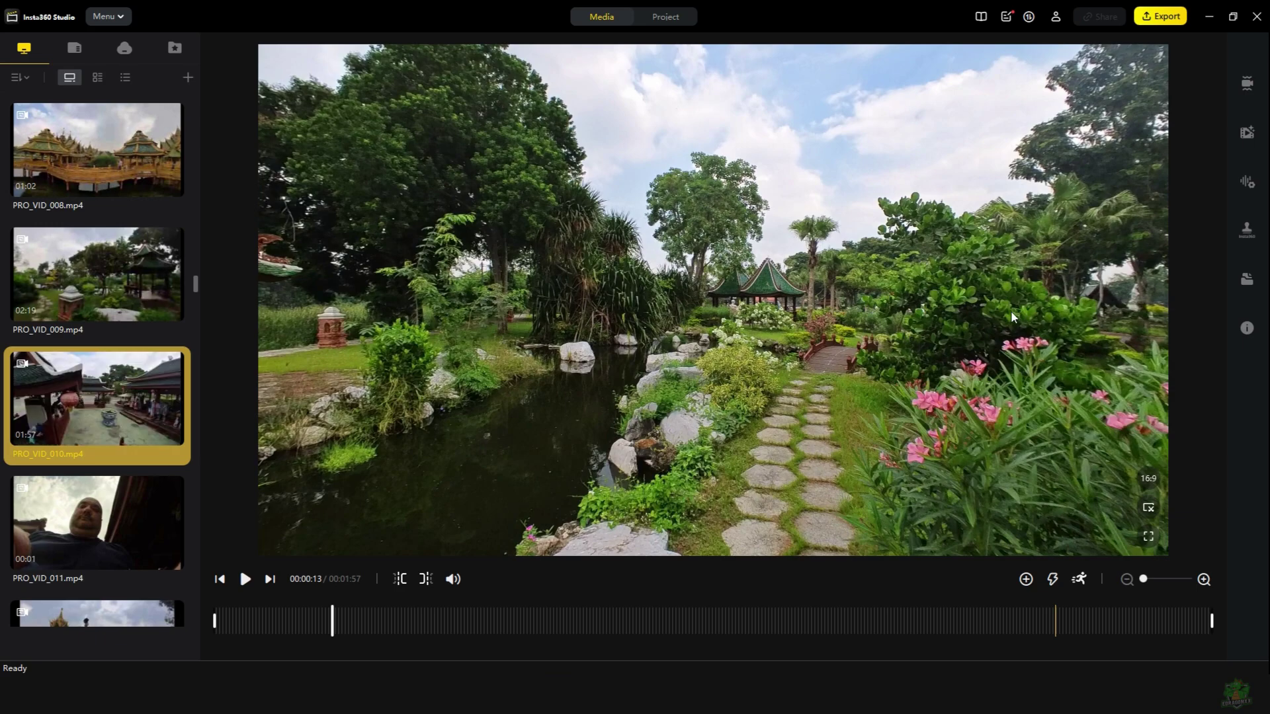
- Bring up the clip's Media Processing settings panel
click(1246, 84)
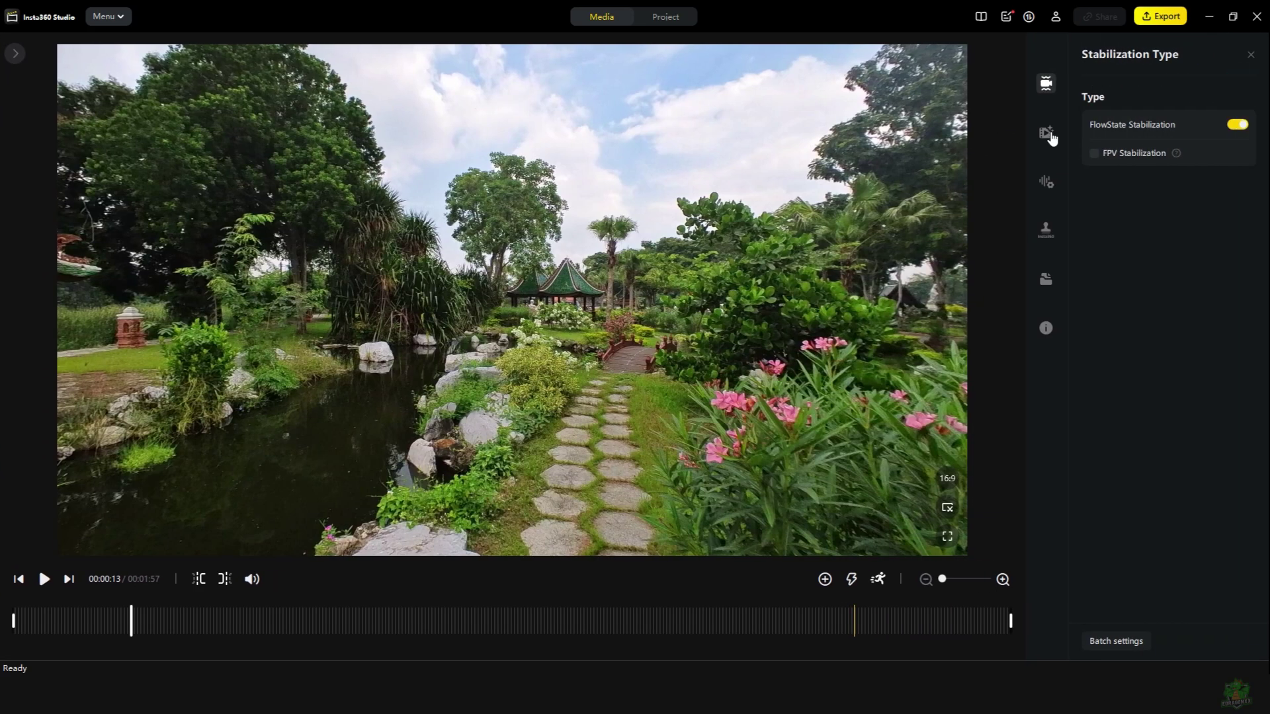
click(1046, 133)
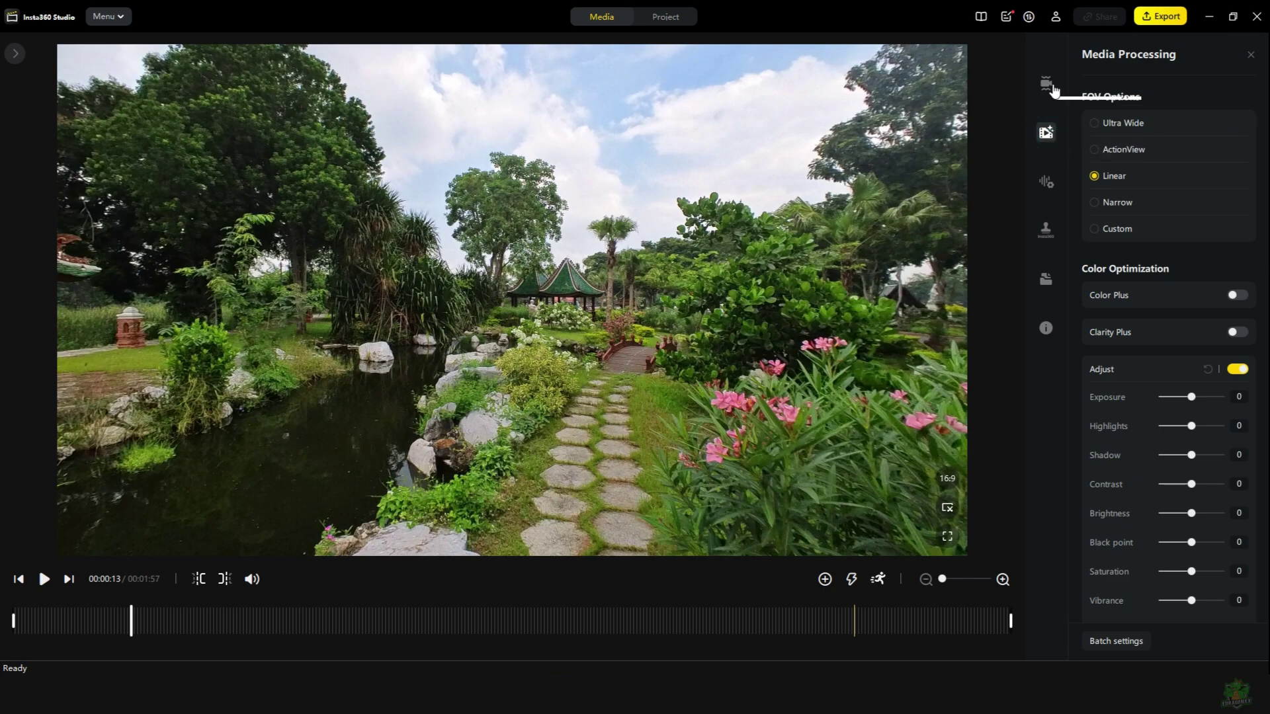
click(1045, 84)
click(1045, 132)
- Cycle the FOV through Ultra Wide, ActionView, Linear and Narrow, then request Custom
click(1093, 122)
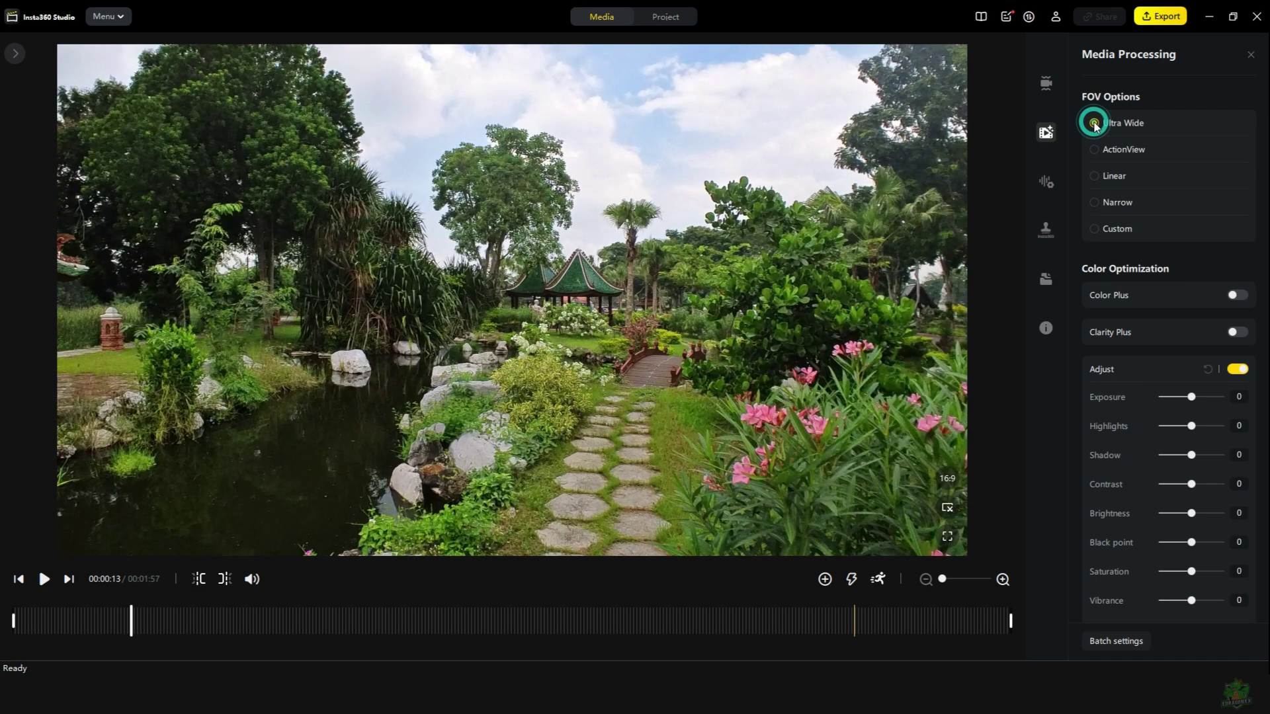
click(1093, 149)
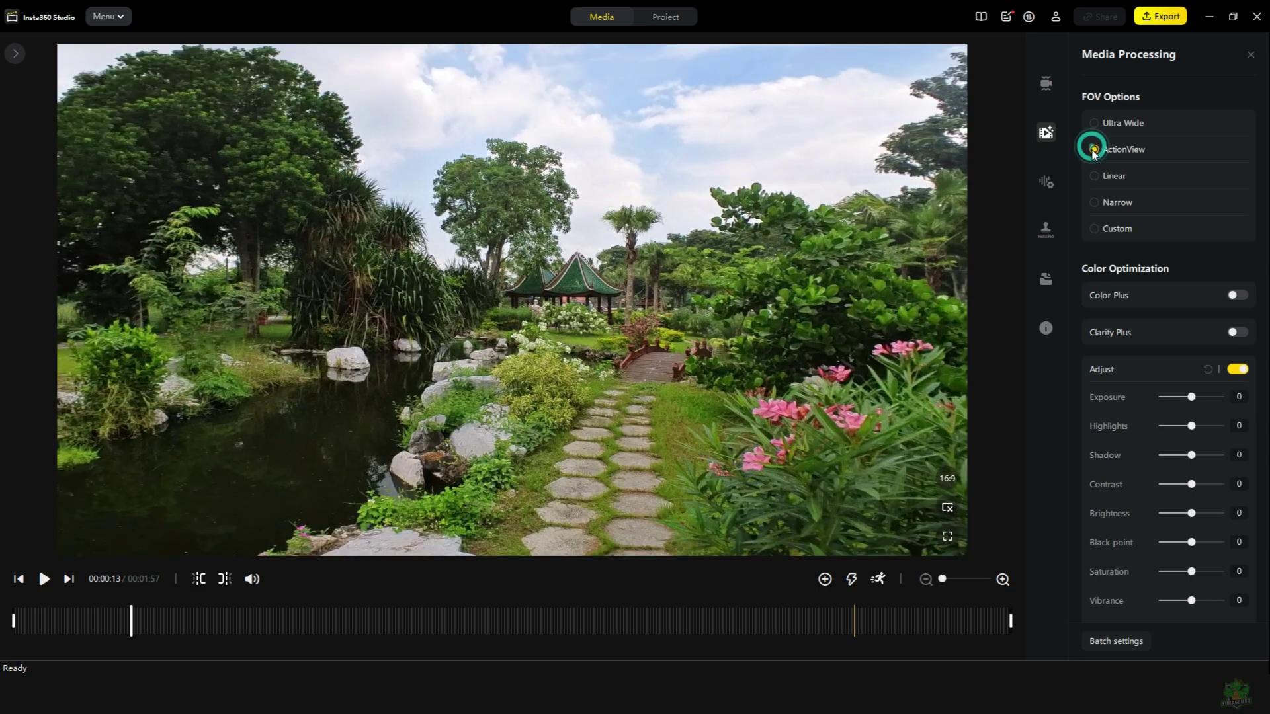
click(1094, 175)
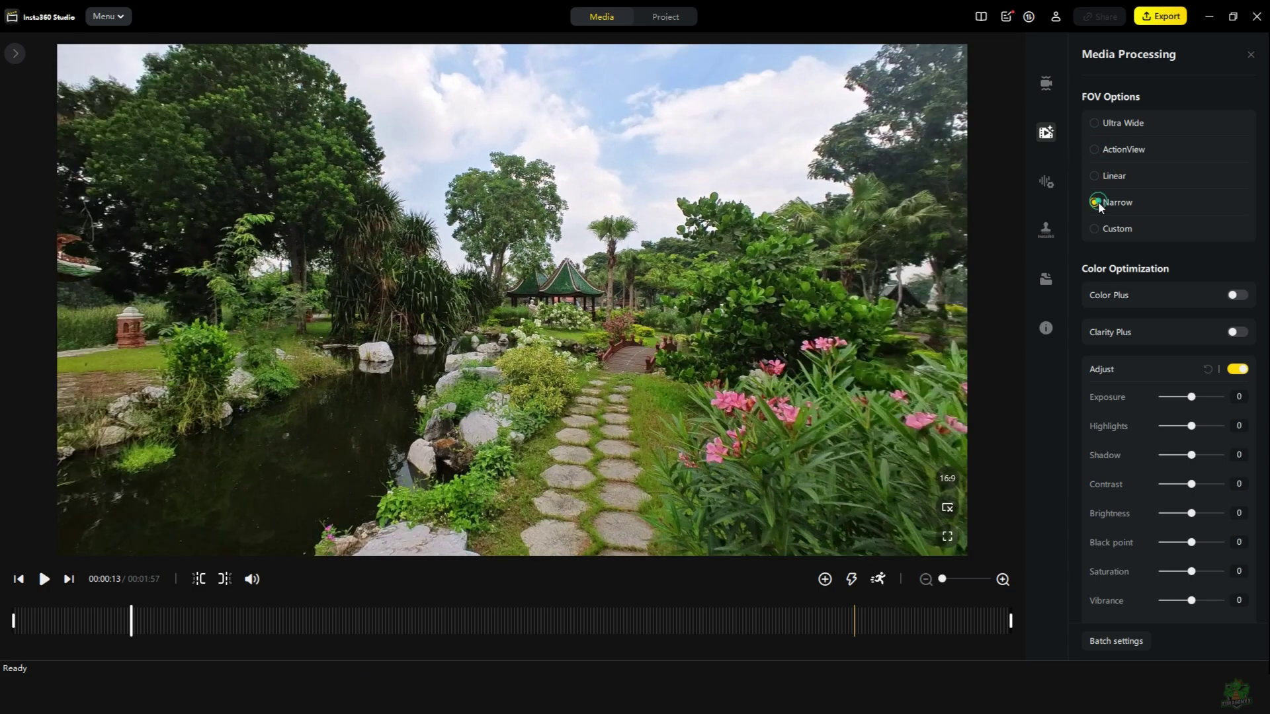
click(1095, 202)
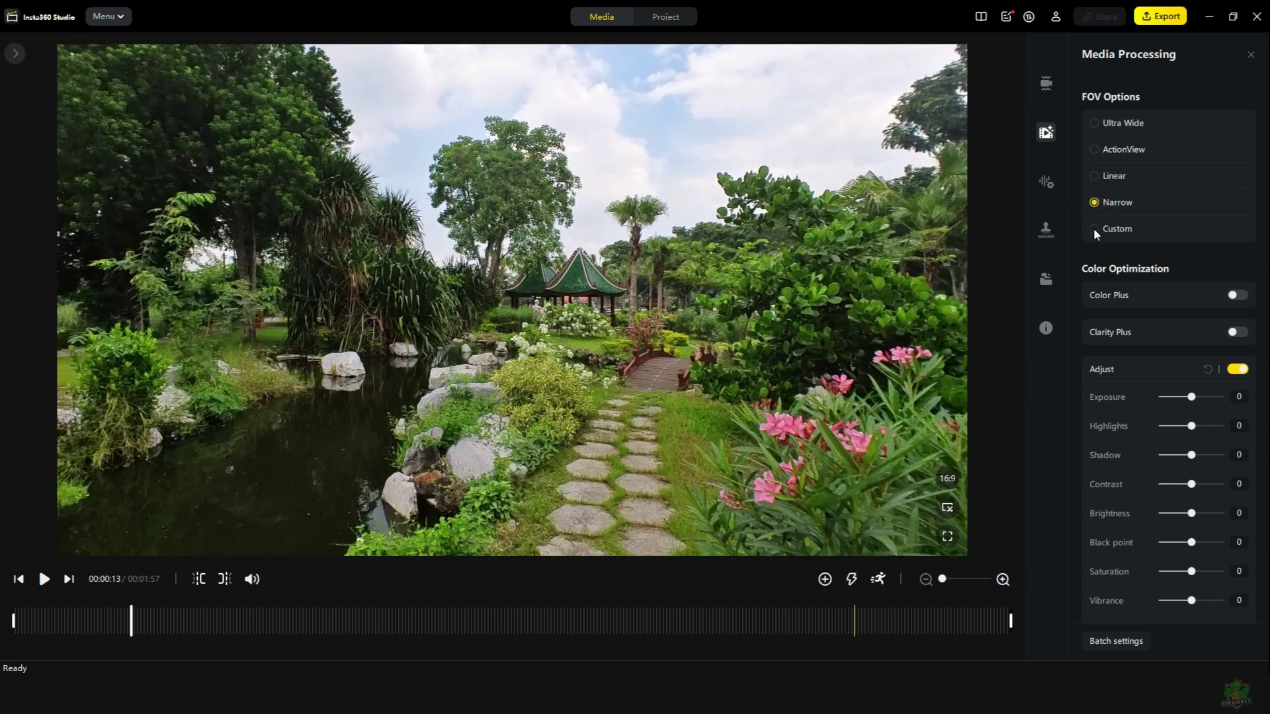
click(1093, 228)
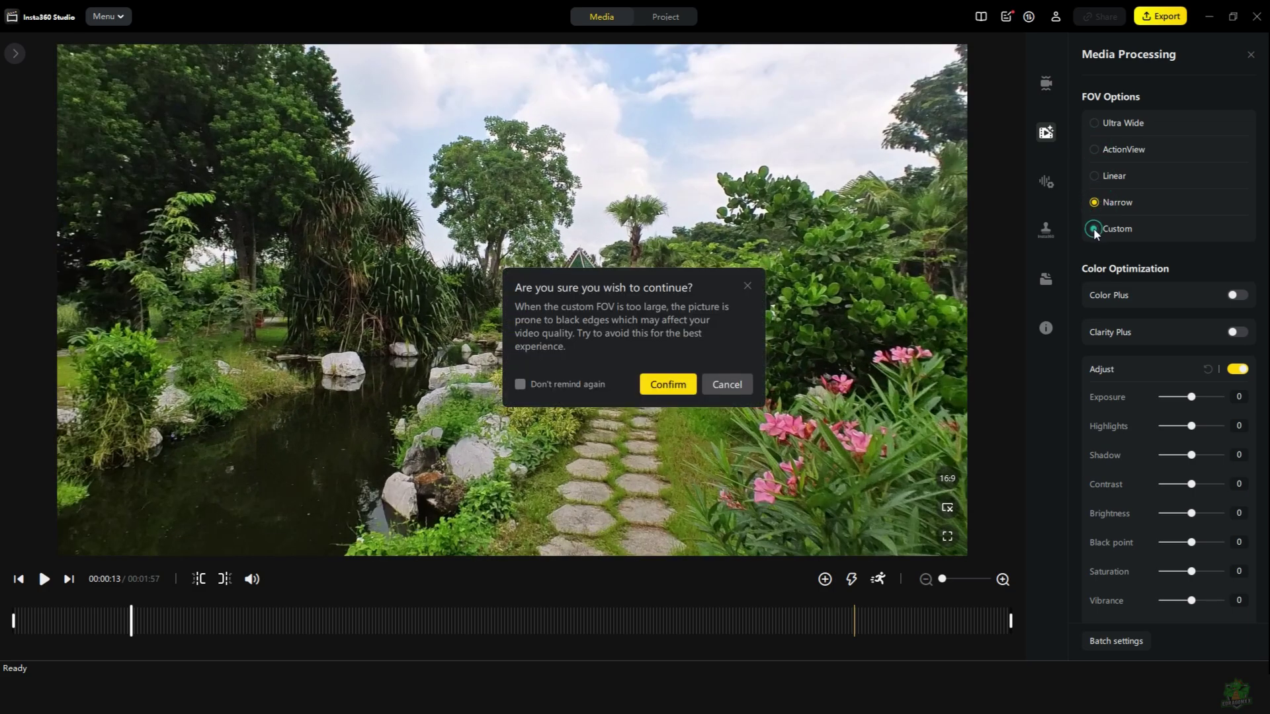
- Confirm Custom FOV and pan the garden view across the bridge, pavilion and stepping-stone path
click(672, 387)
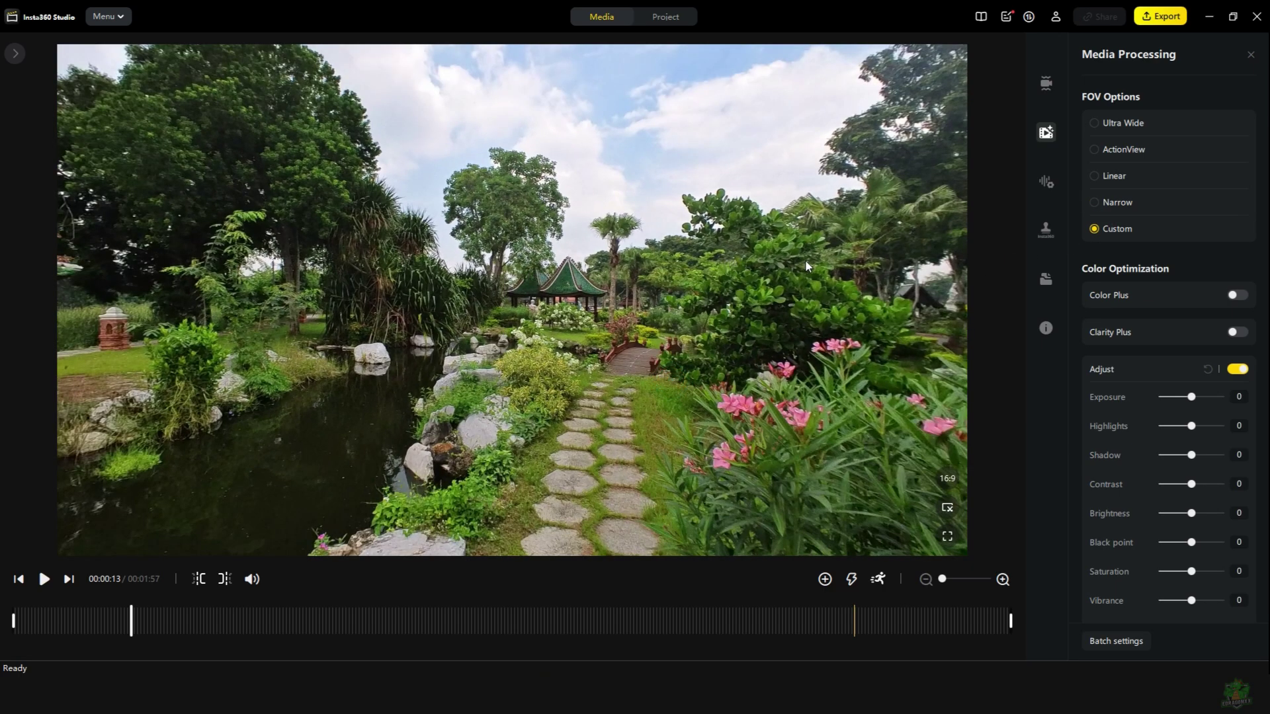
scroll(517, 244, down, 3)
scroll(517, 246, down, 3)
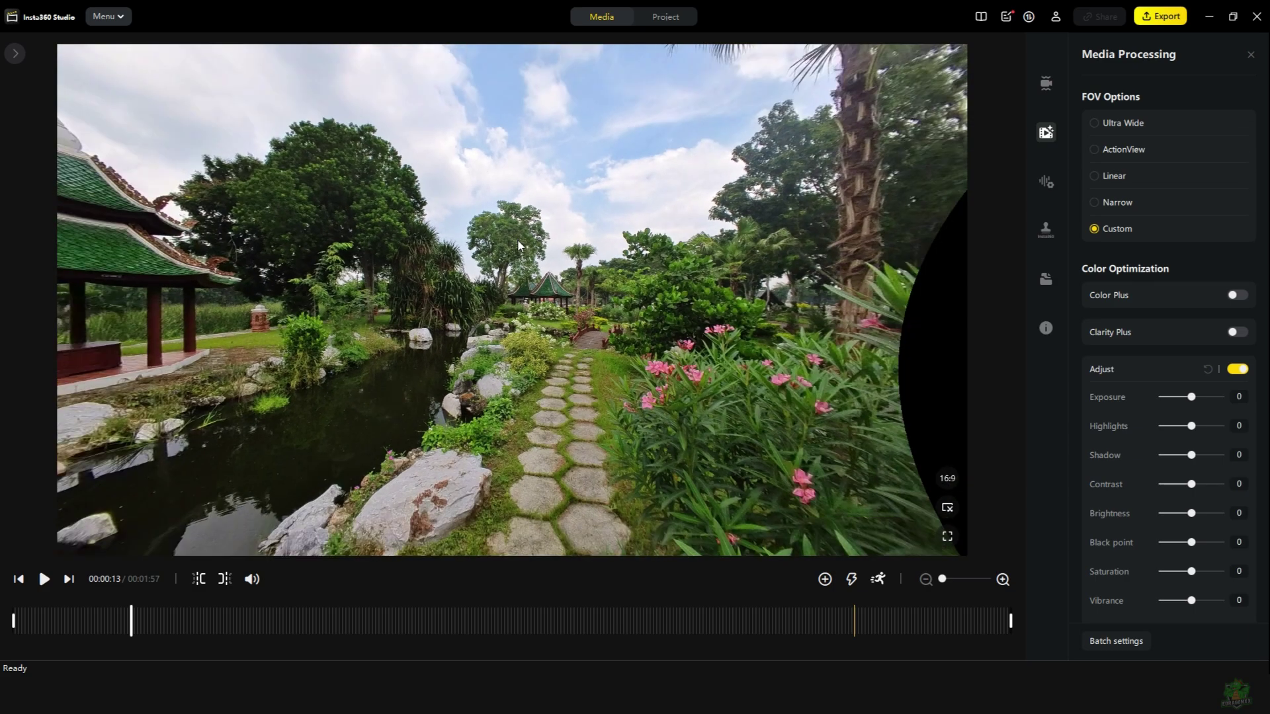
scroll(517, 248, down, 3)
scroll(517, 248, down, 5)
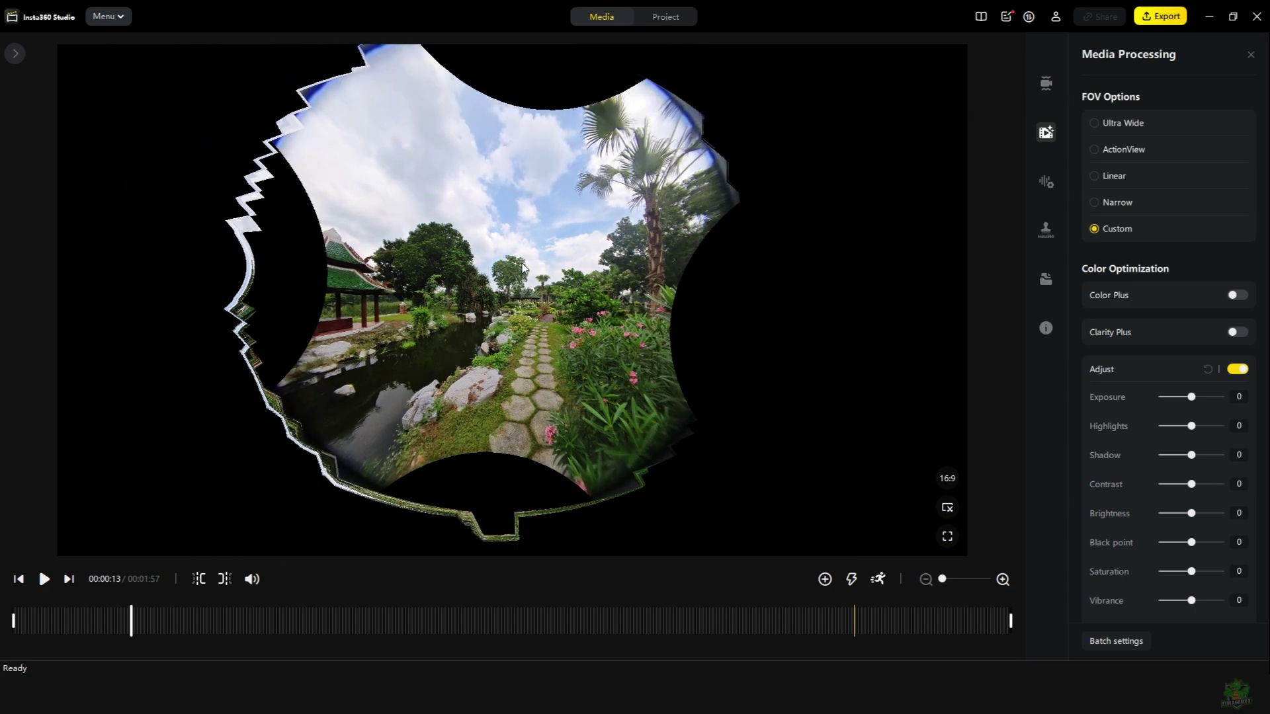
scroll(522, 268, up, 5)
scroll(523, 268, up, 3)
scroll(523, 268, up, 3)
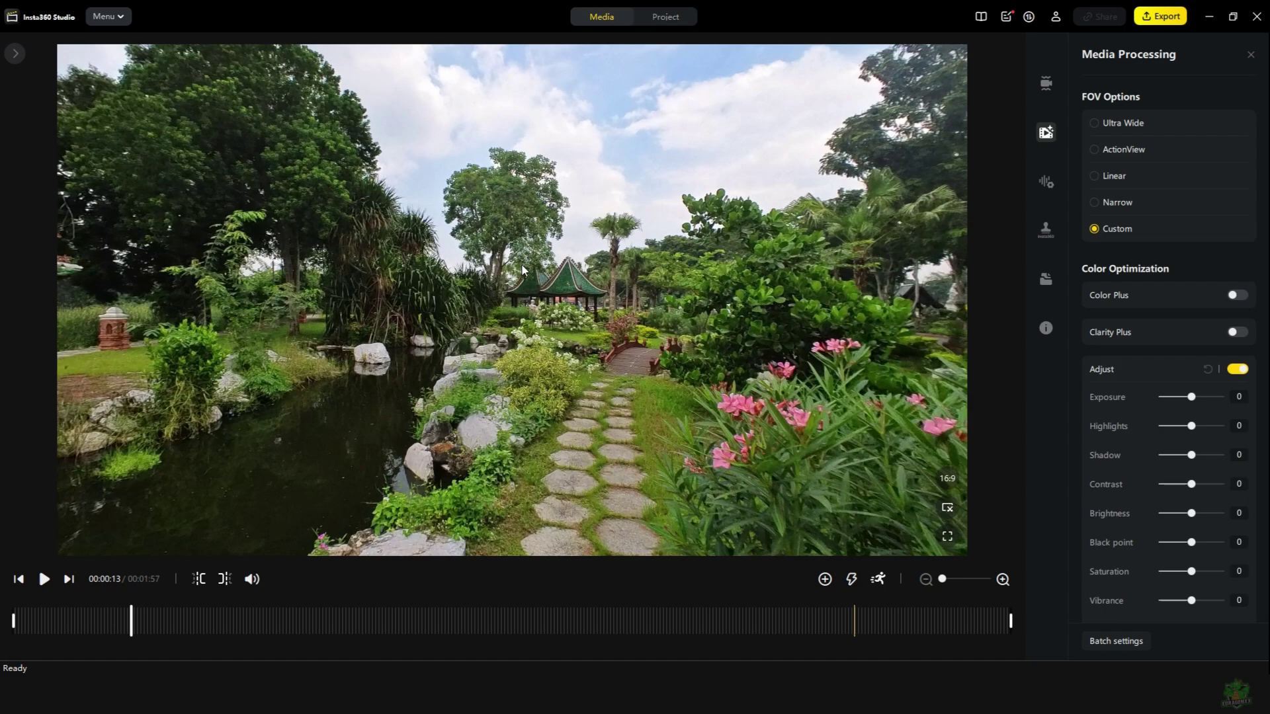
scroll(523, 268, up, 3)
scroll(523, 268, up, 3)
drag(523, 269, 706, 382)
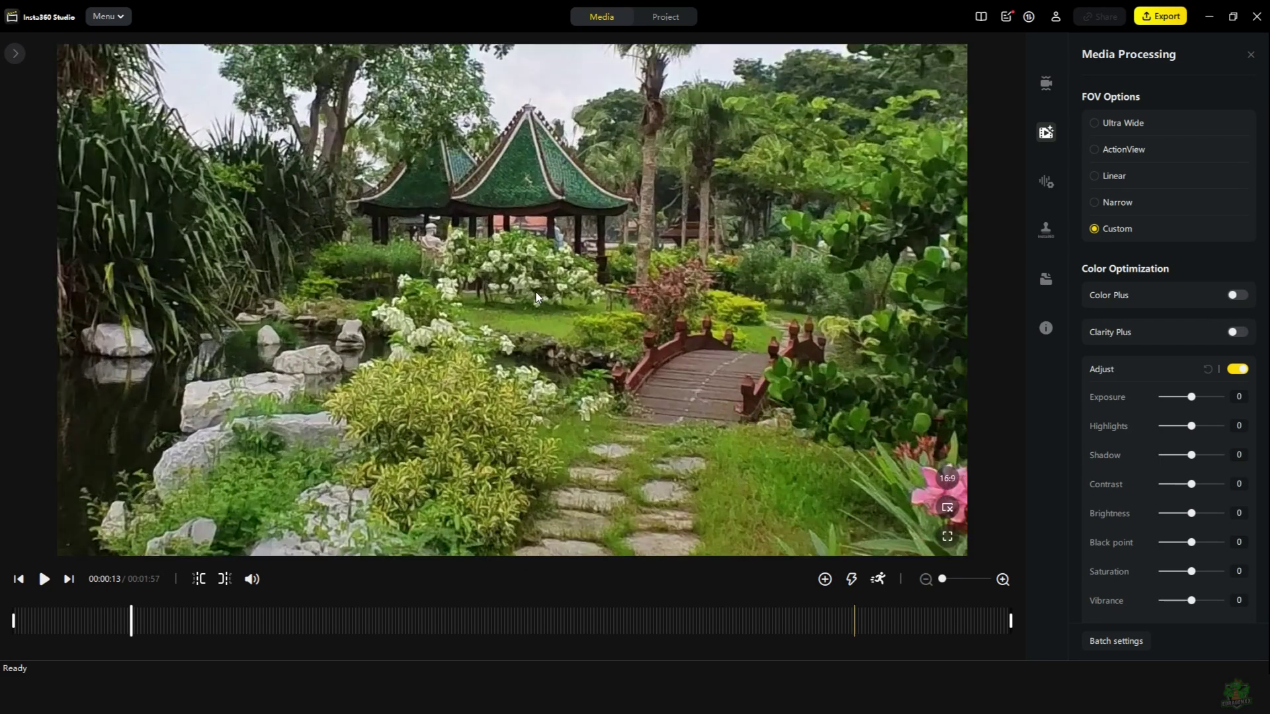
drag(539, 310, 617, 272)
scroll(618, 275, up, 4)
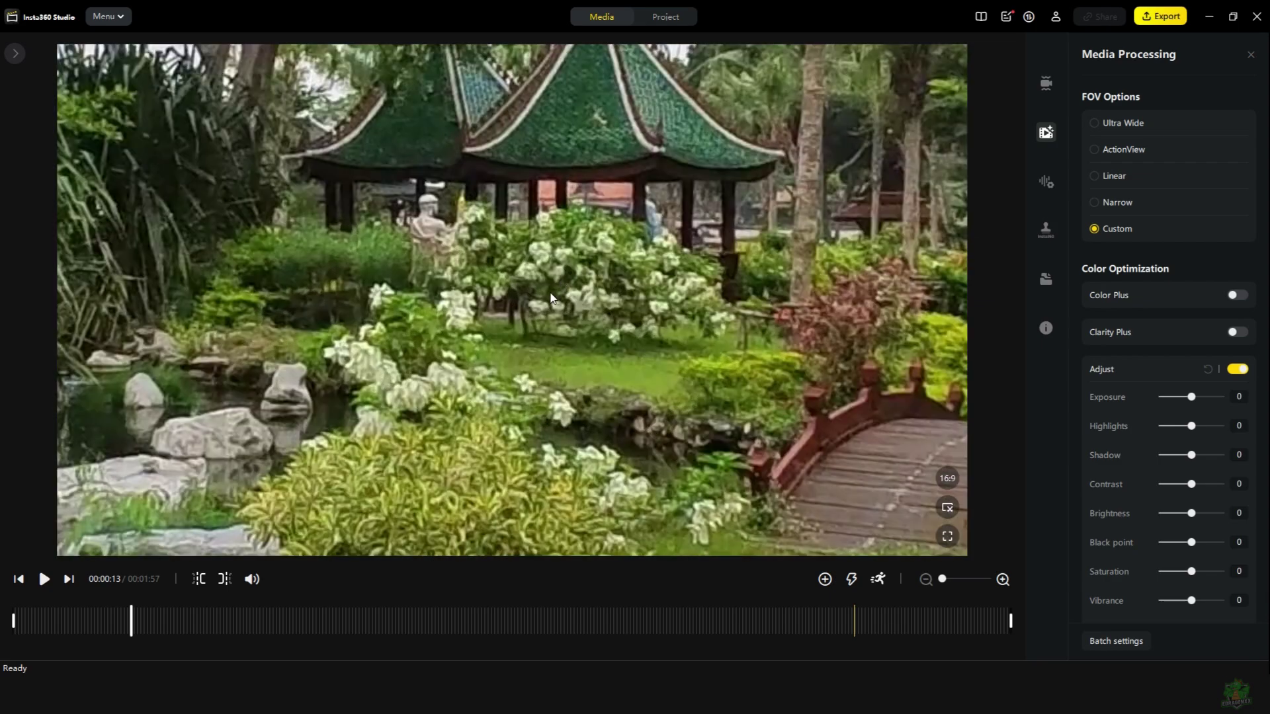
scroll(484, 326, down, 2)
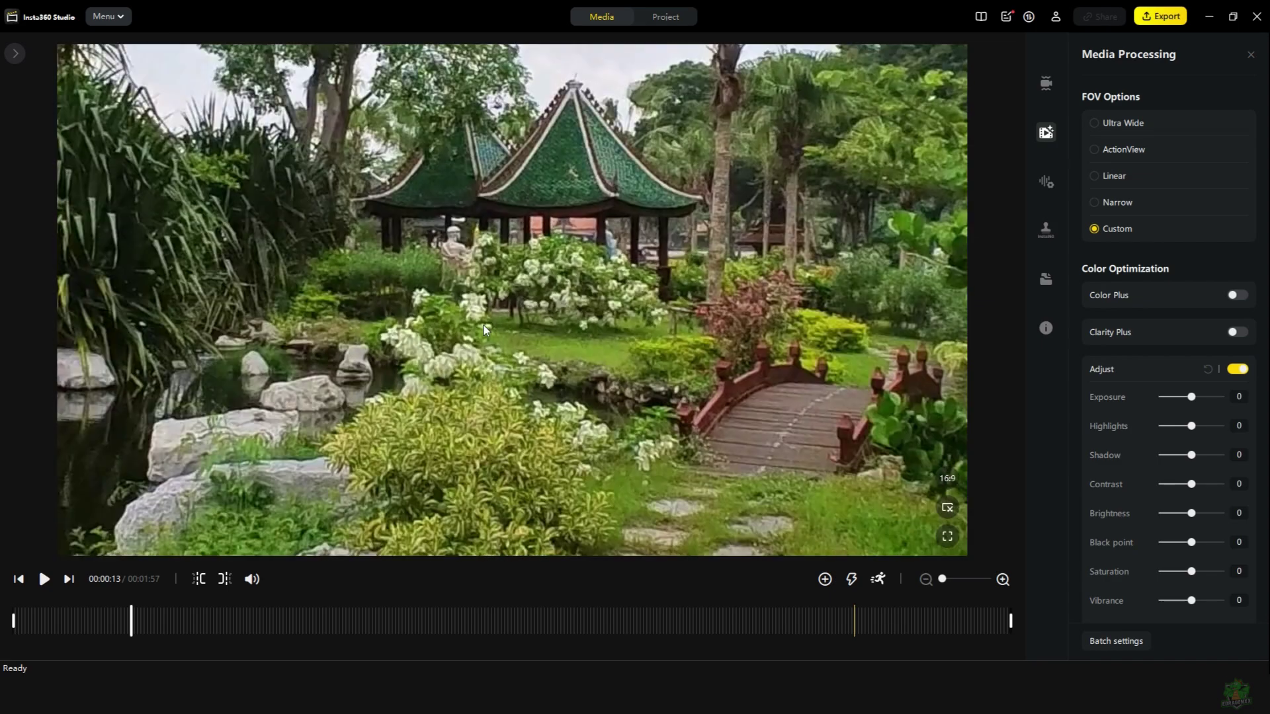
scroll(483, 326, down, 2)
scroll(486, 327, down, 2)
scroll(490, 329, down, 2)
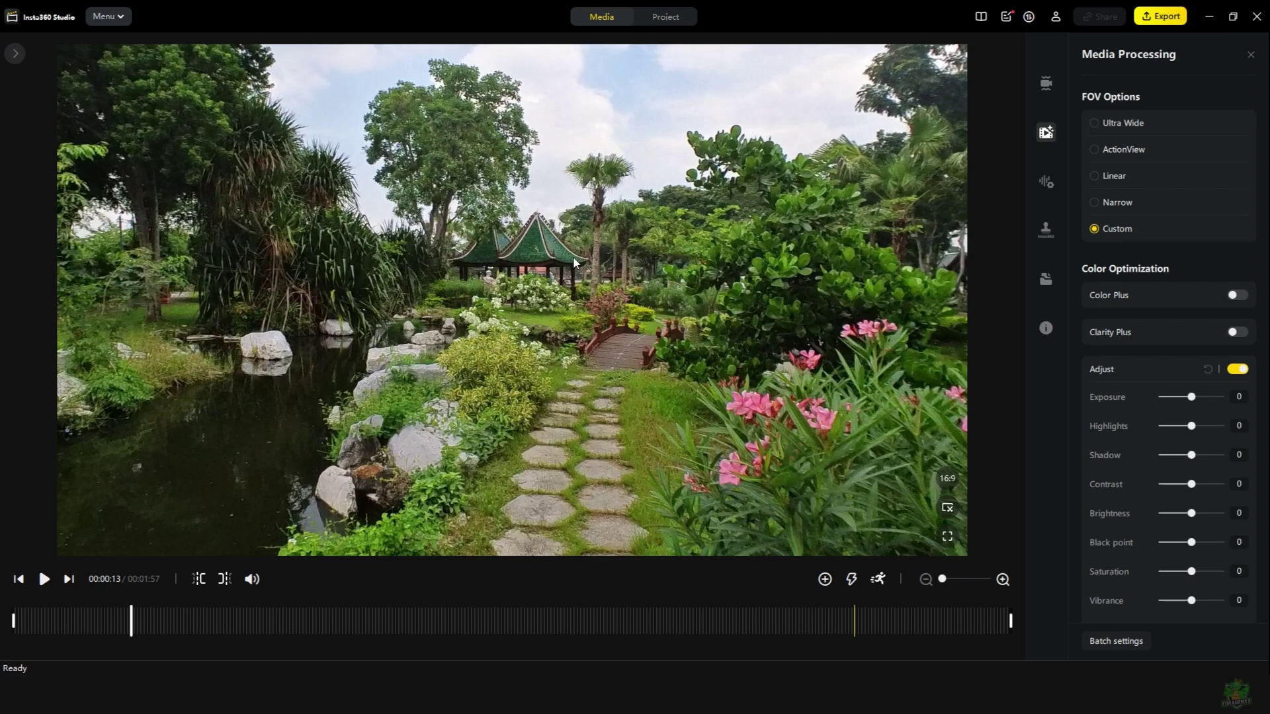
mouse_move(572, 256)
mouse_down()
mouse_move(682, 296)
mouse_move(614, 320)
mouse_up()
scroll(610, 305, up, 3)
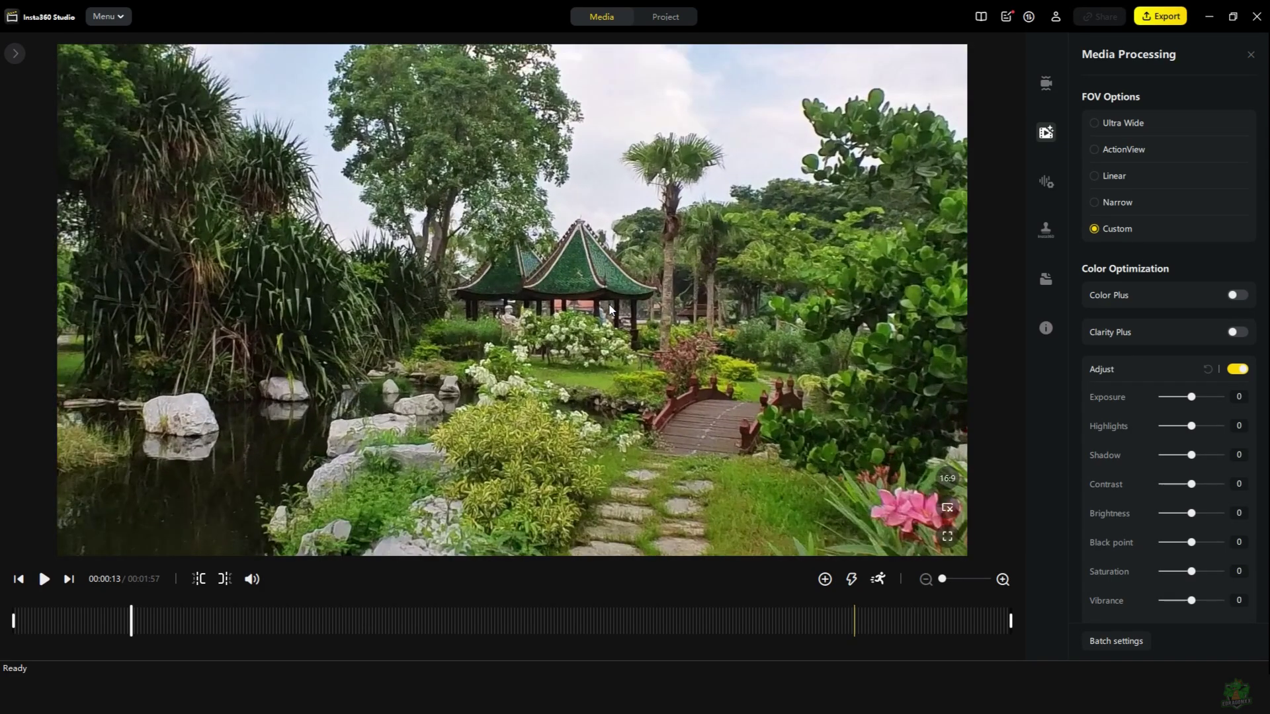
scroll(609, 309, down, 3)
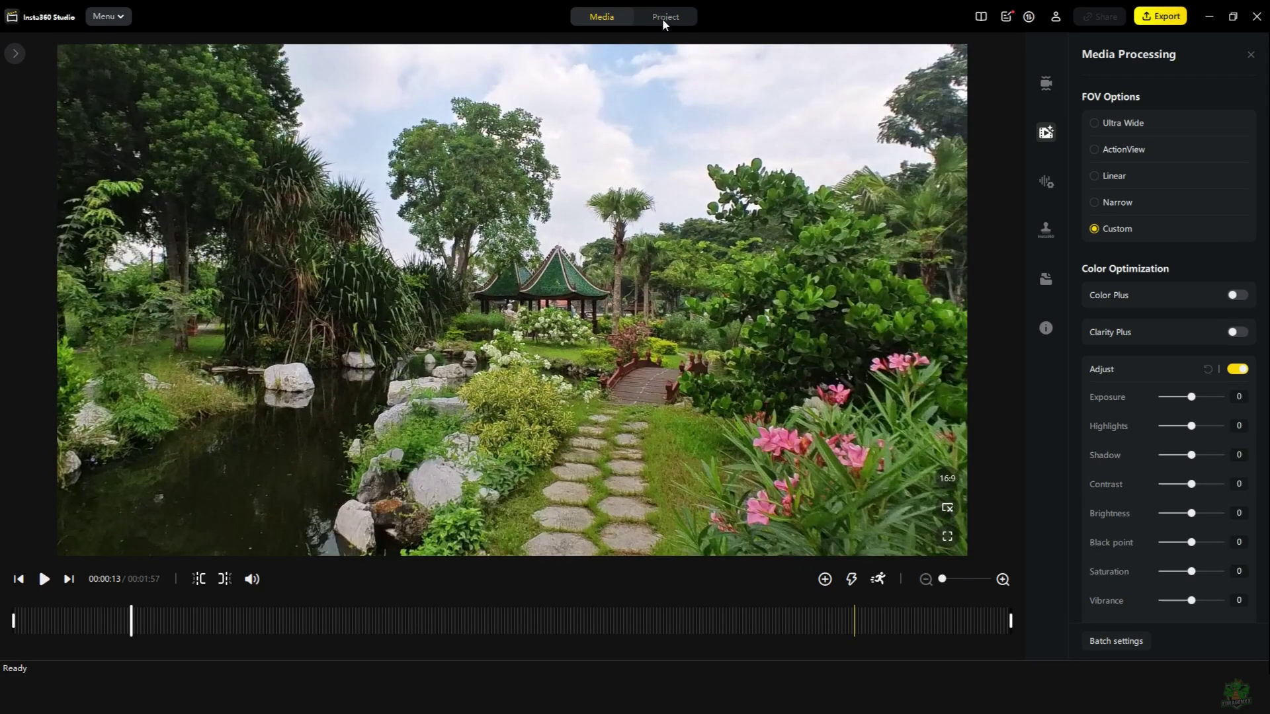
- In Project view, set the night street clip's FOV to Ultra Wide for all keyframes, then Custom
click(662, 18)
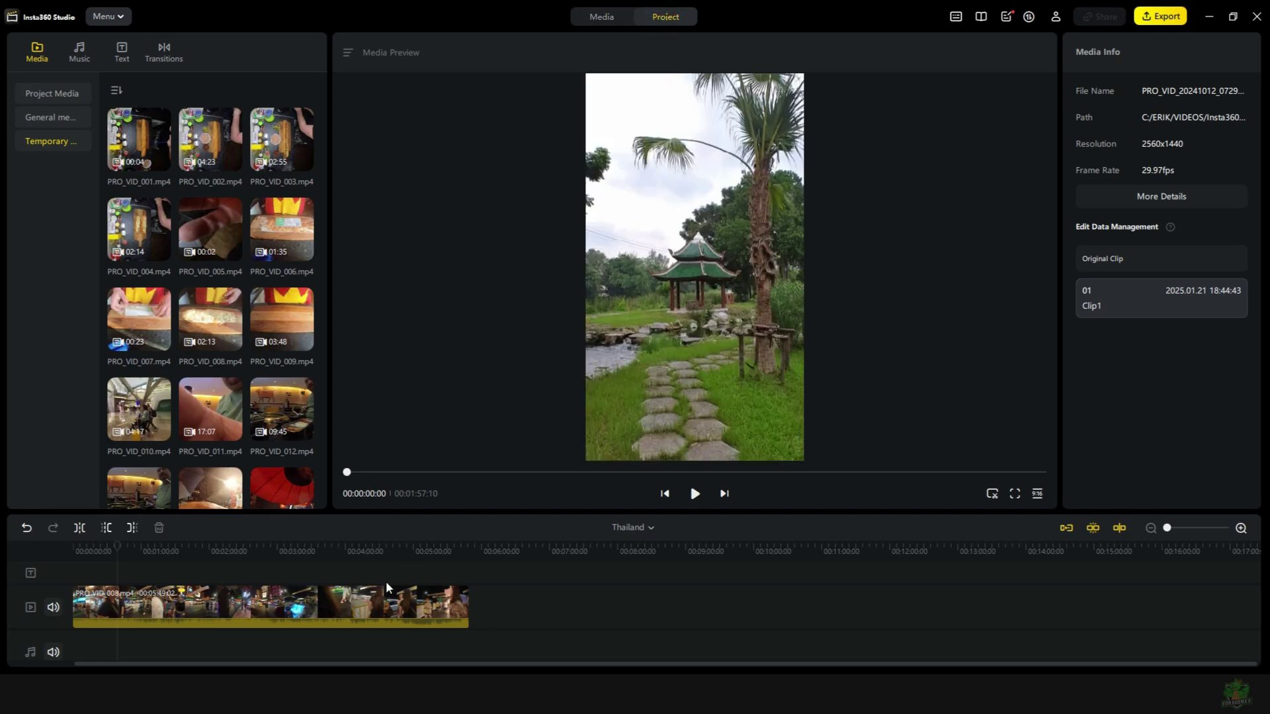
click(219, 605)
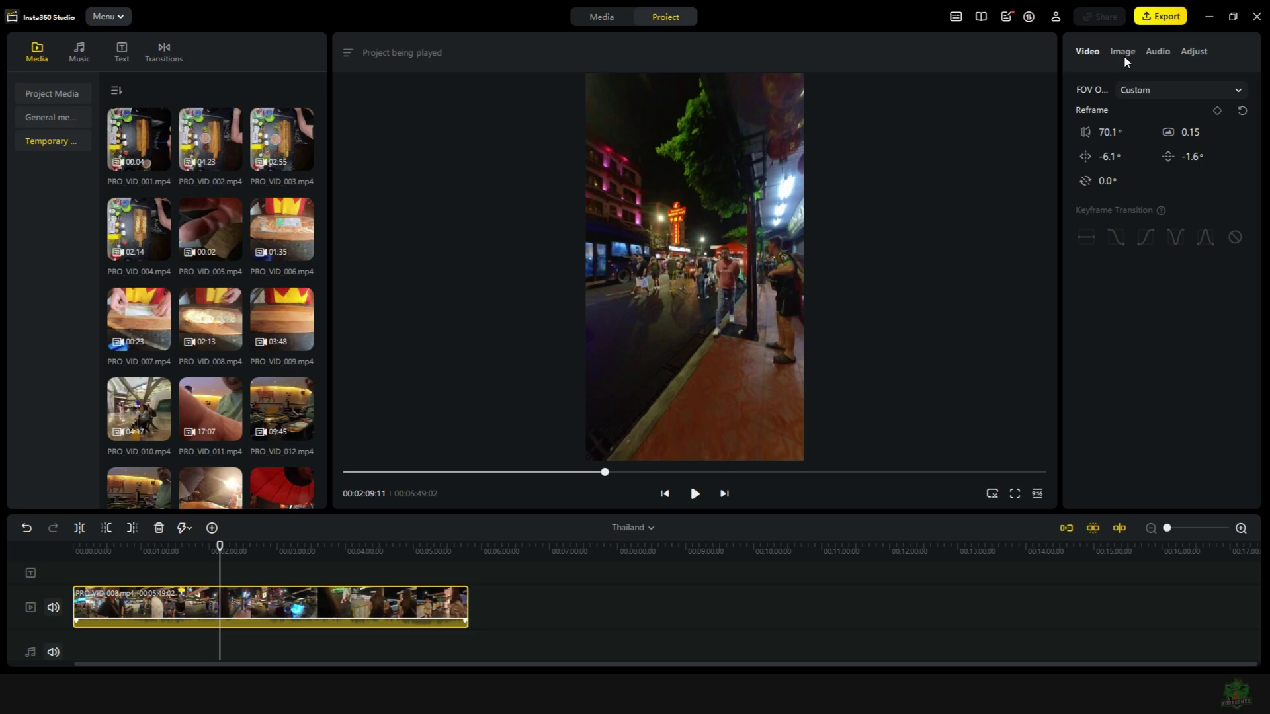
click(1141, 90)
click(1150, 119)
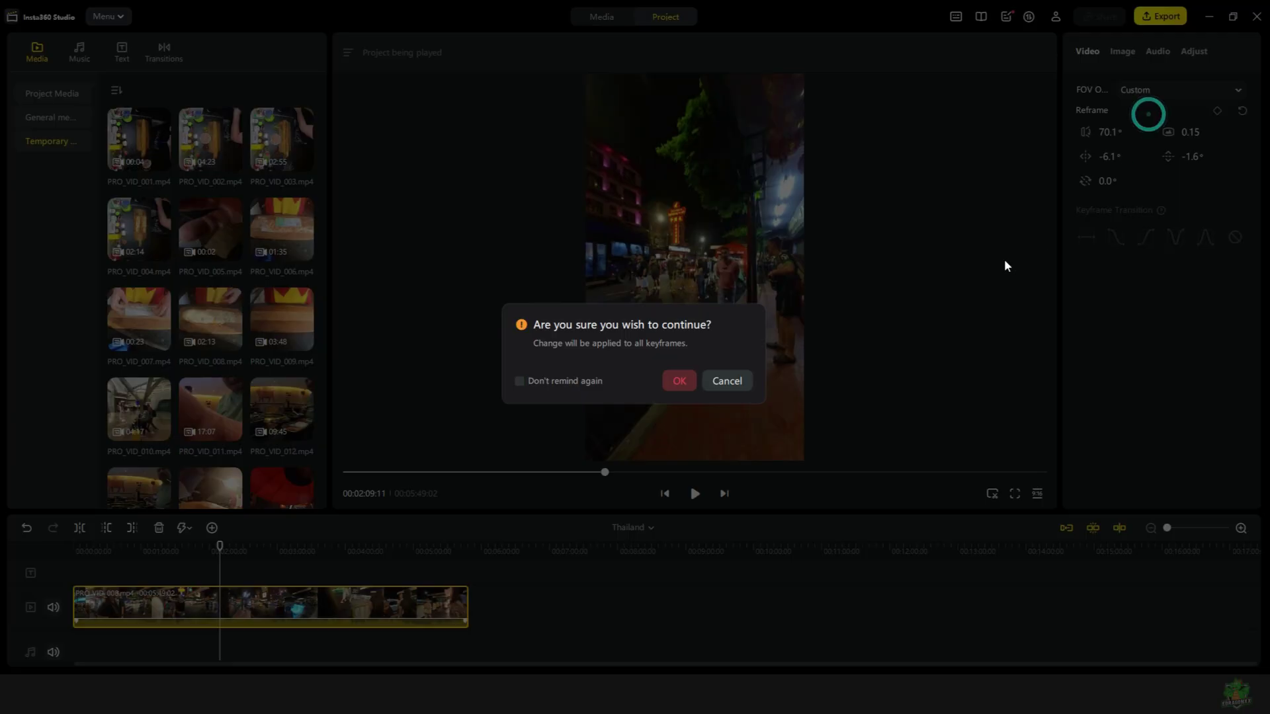
click(678, 380)
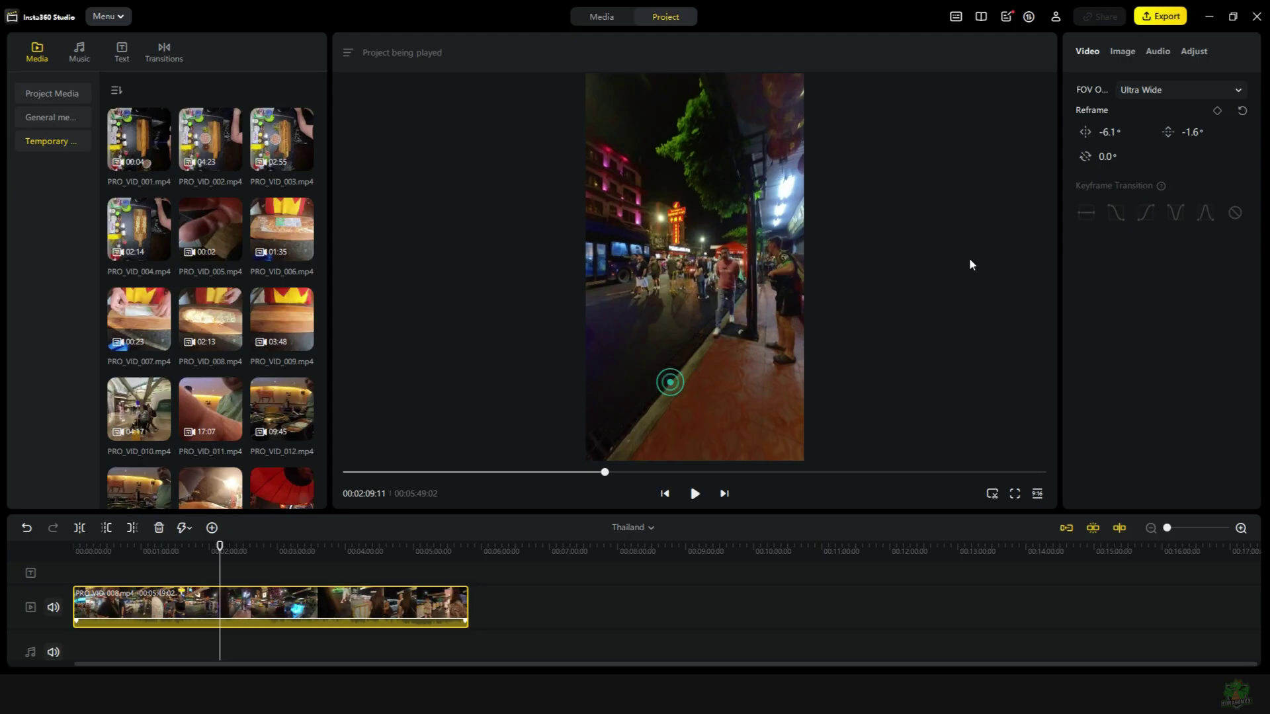
click(1174, 86)
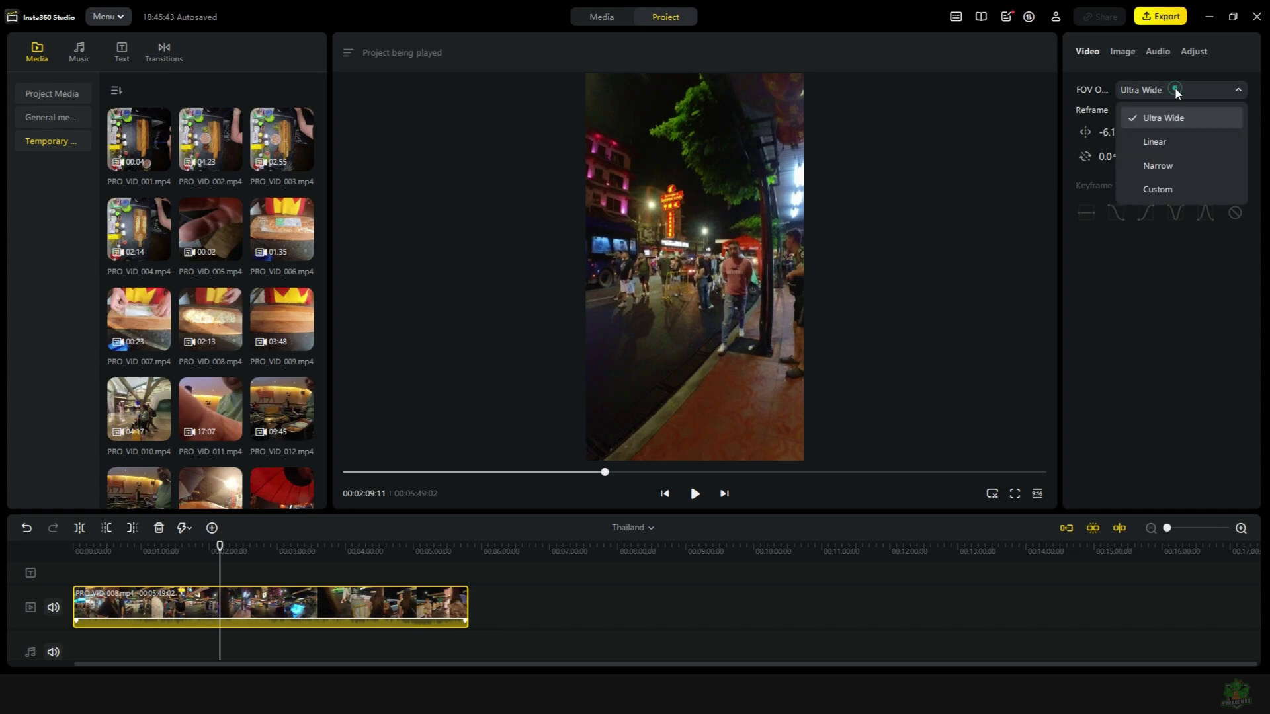
click(1169, 190)
- Confirm Custom FOV for the night street clip and zoom it in to 21.4°
click(678, 392)
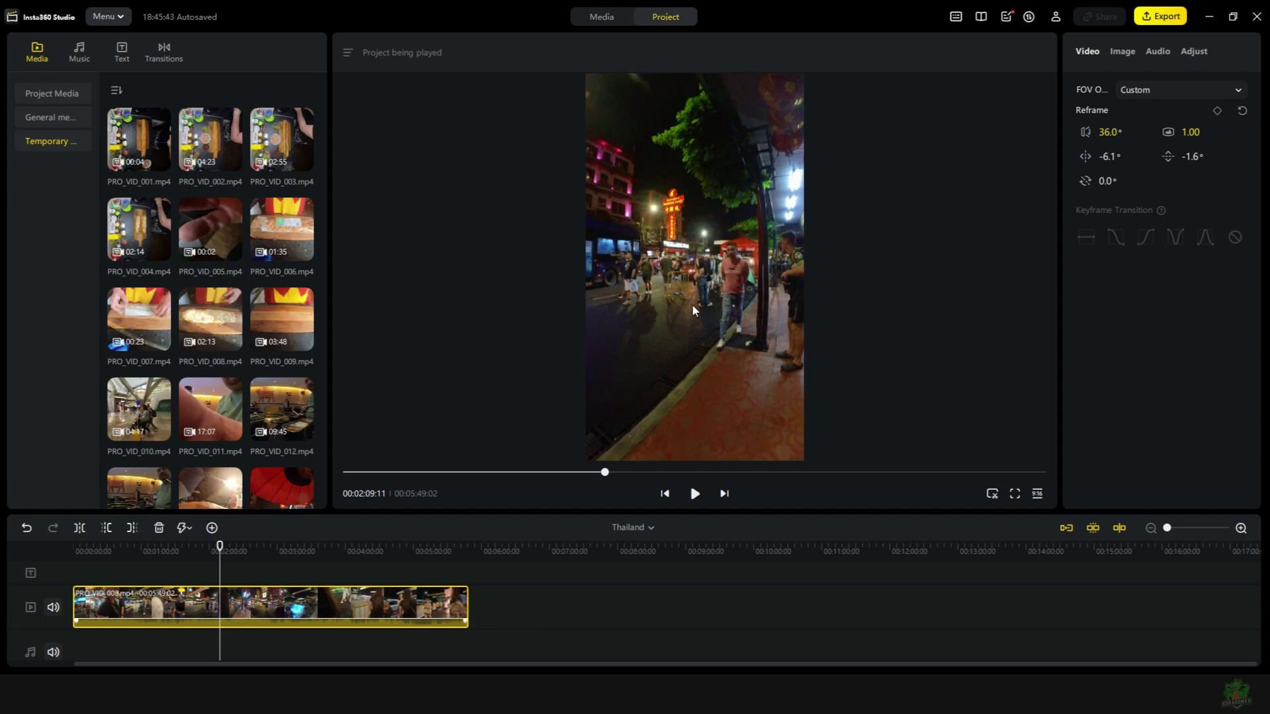
scroll(691, 304, up, 2)
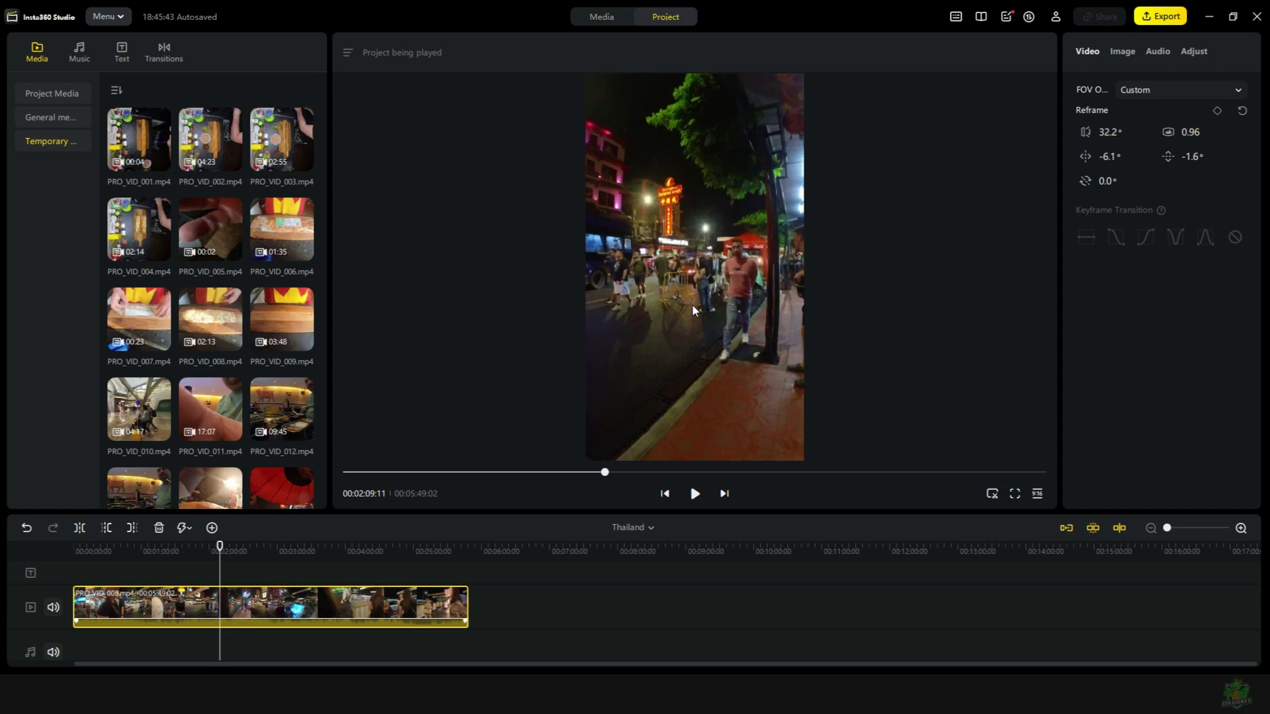
scroll(691, 304, up, 2)
scroll(692, 305, up, 2)
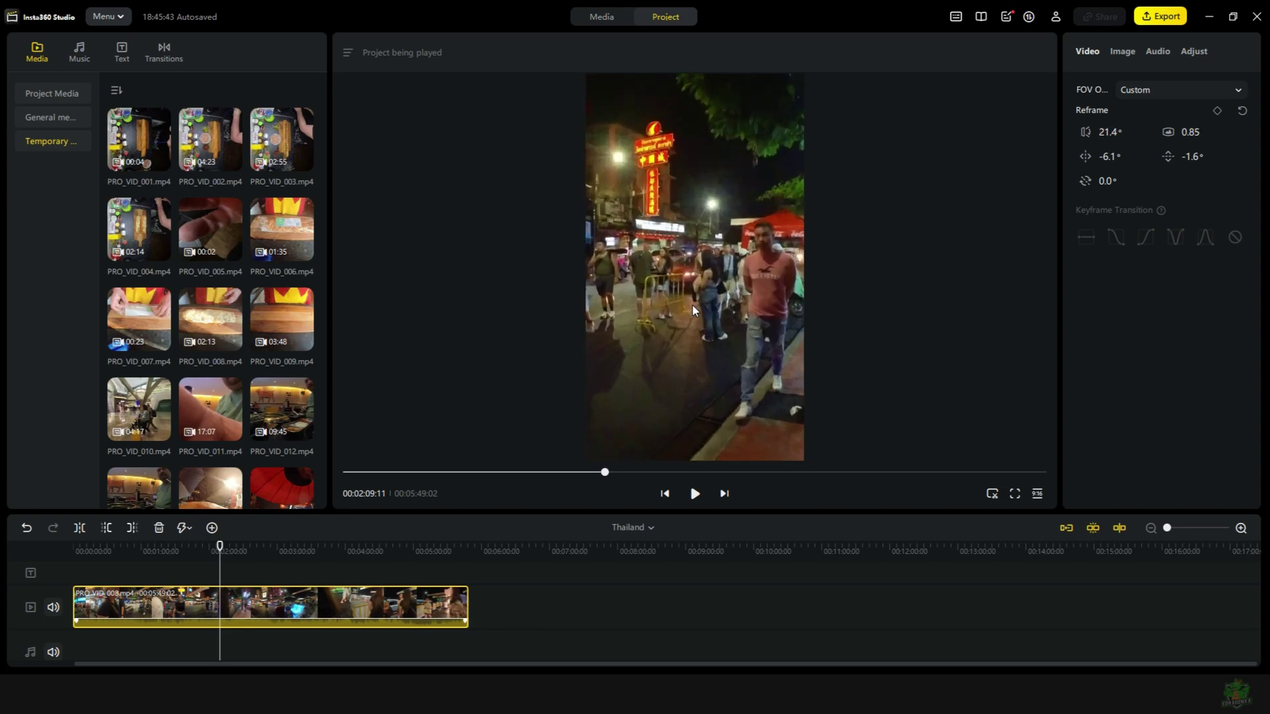
scroll(692, 304, up, 2)
scroll(692, 304, down, 2)
- Set the preview to 16:9 and re-aim the street clip slightly left and up at 61.6°
click(1037, 494)
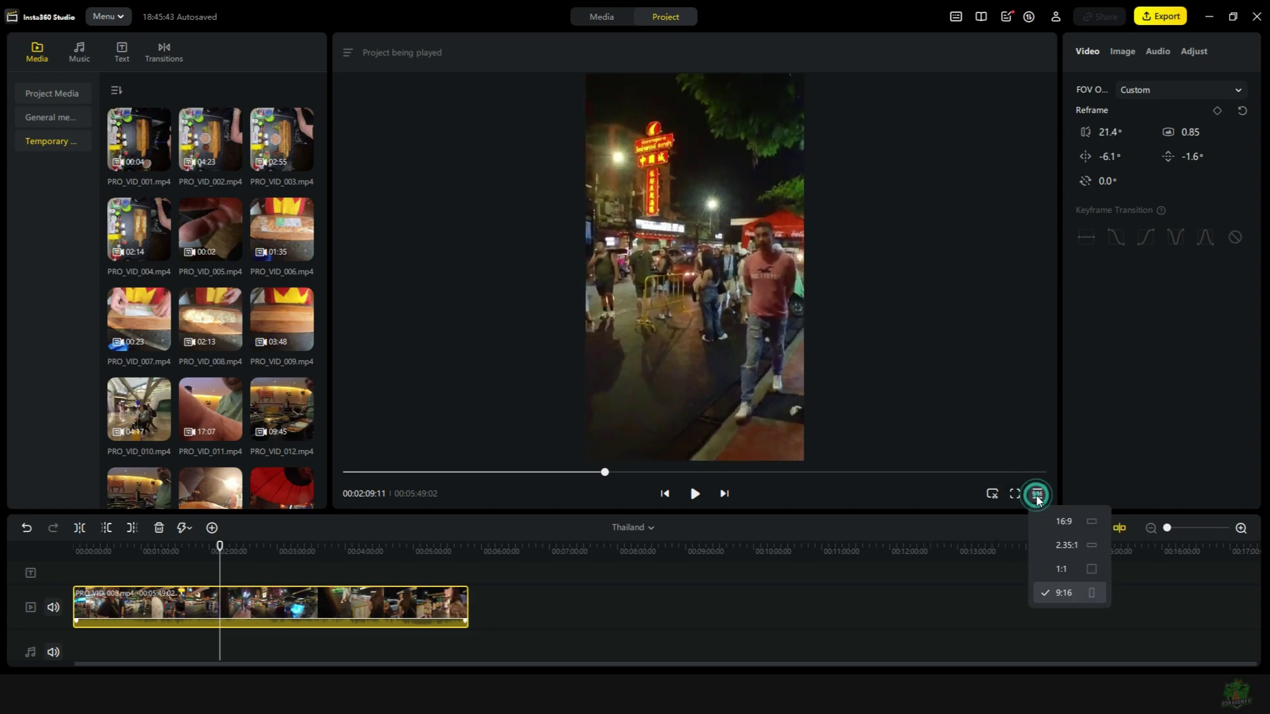
click(1064, 521)
scroll(804, 360, down, 3)
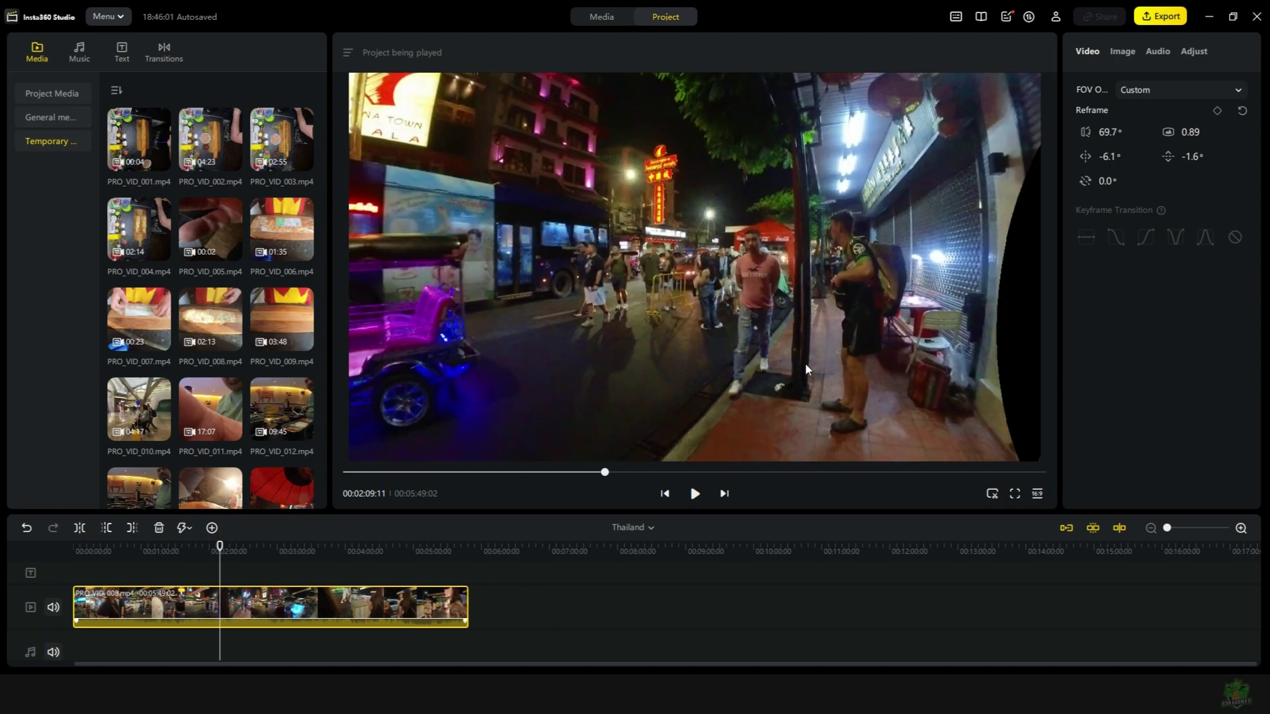
scroll(764, 285, up, 3)
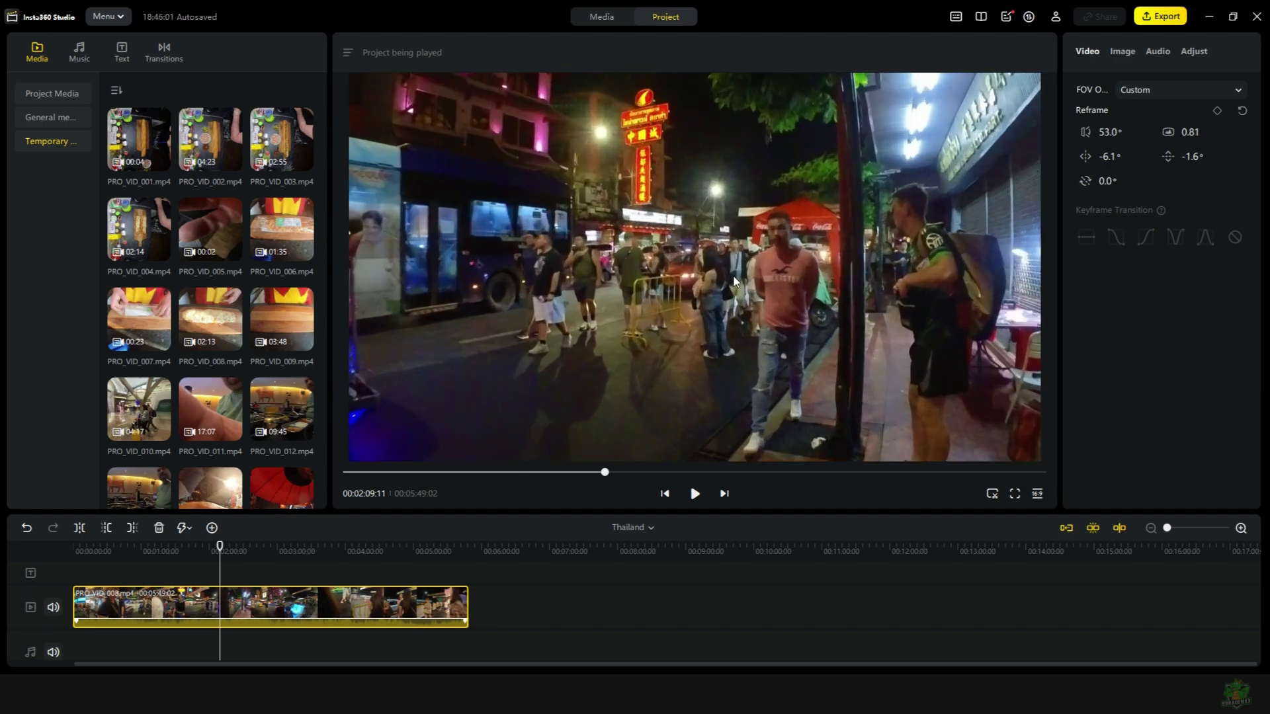
scroll(732, 272, up, 3)
scroll(732, 273, up, 2)
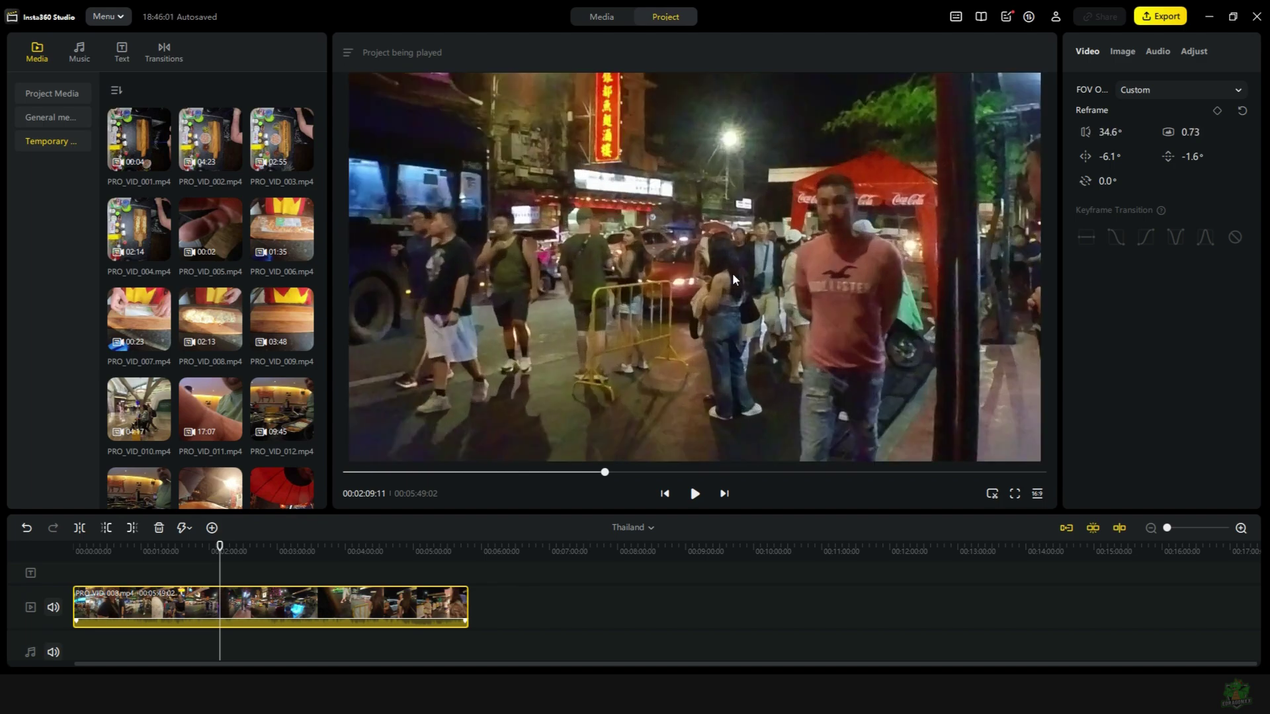
scroll(804, 257, down, 2)
drag(863, 257, 802, 269)
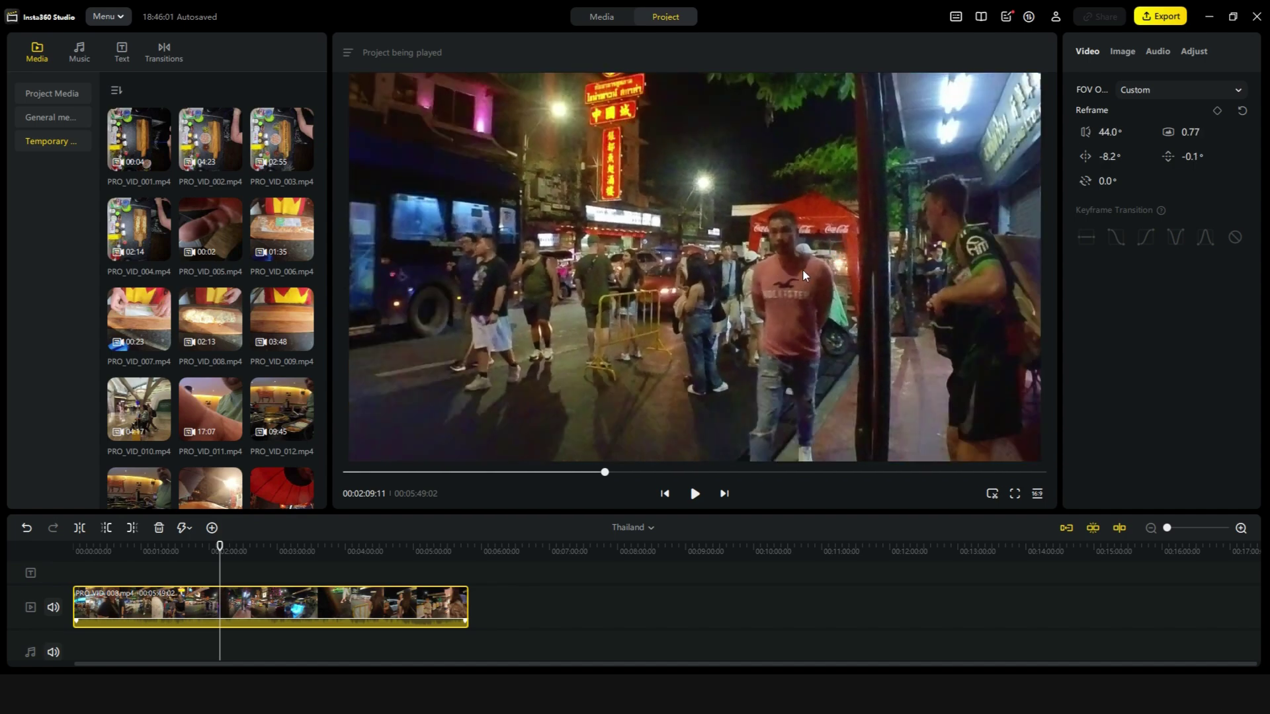
scroll(803, 269, down, 2)
scroll(801, 268, down, 2)
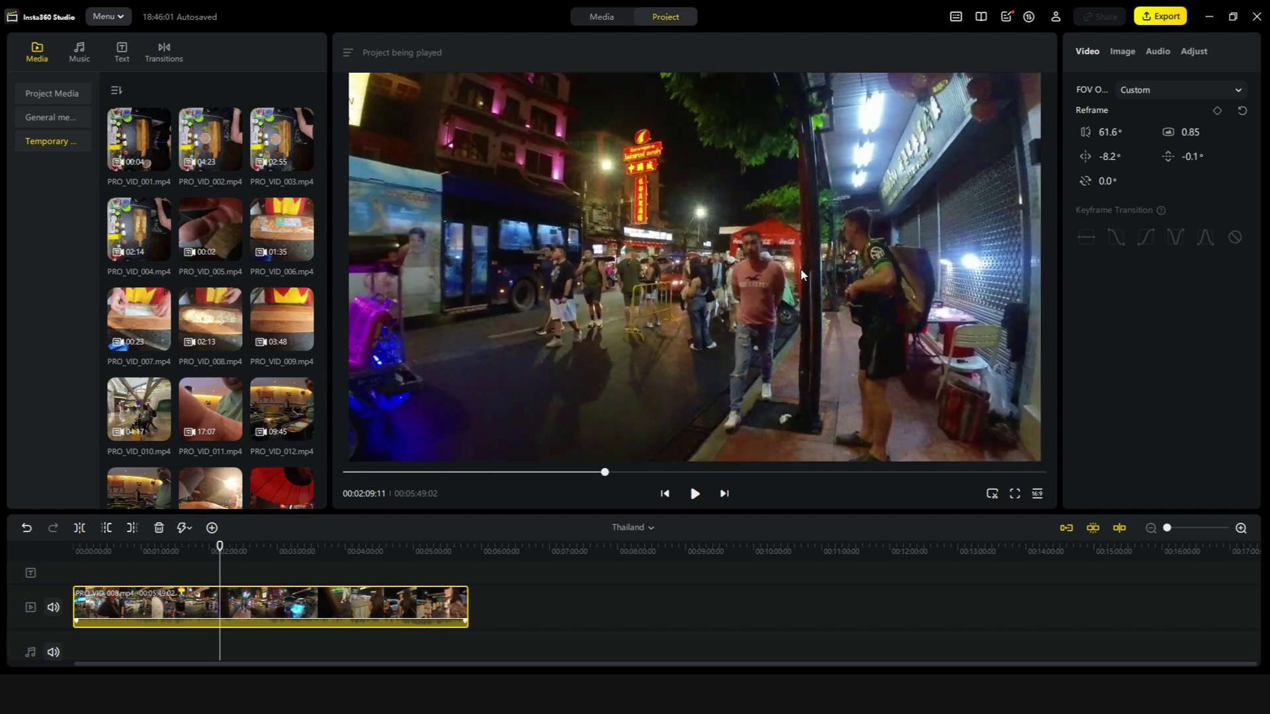
click(1037, 492)
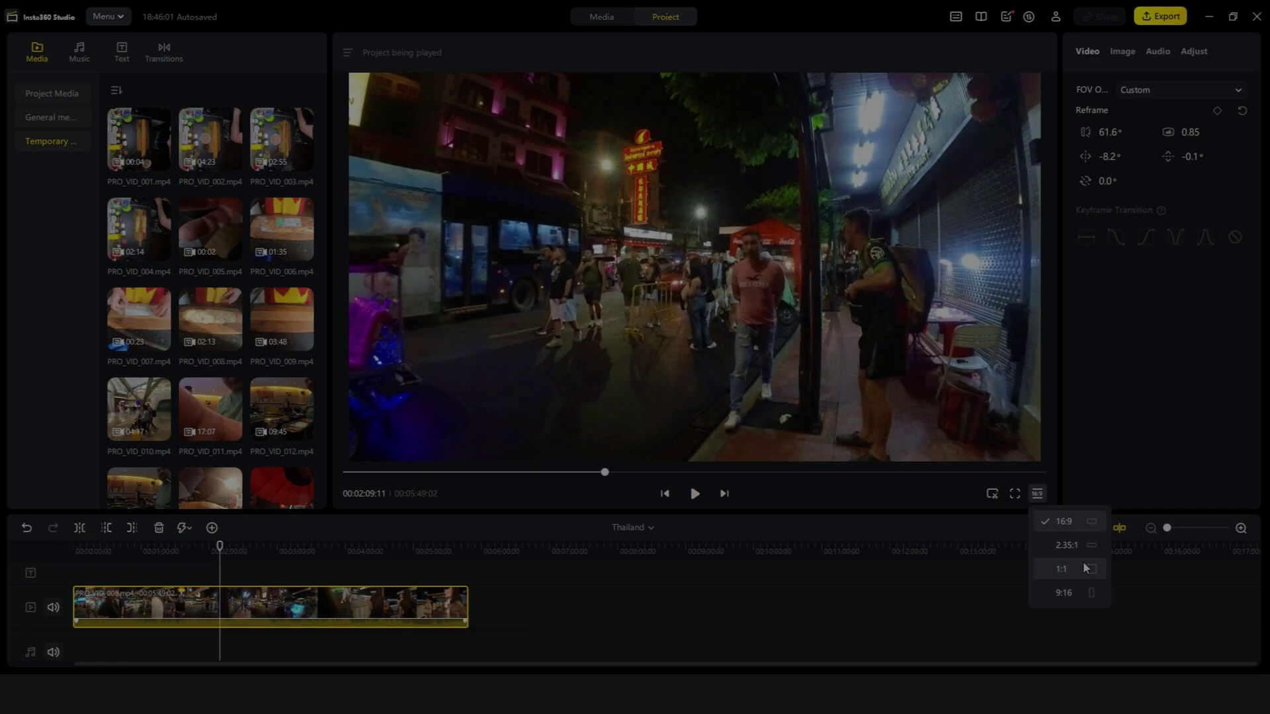